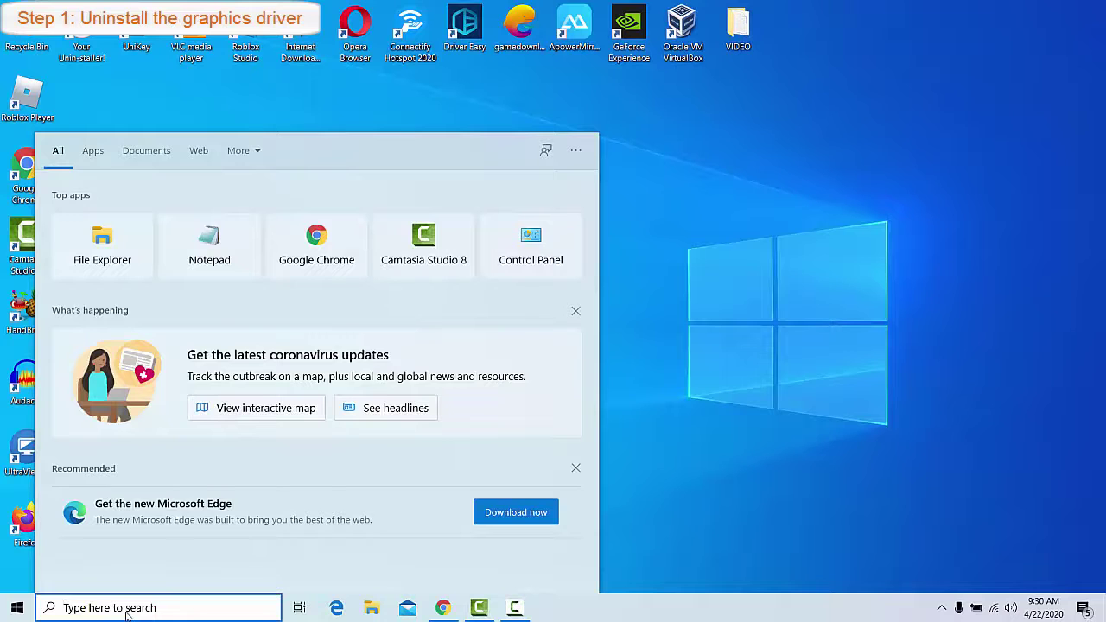
Search Windows for "device manager", open Device Manager and expand the Display adapters category.
{"action": "type", "text": "manager"}
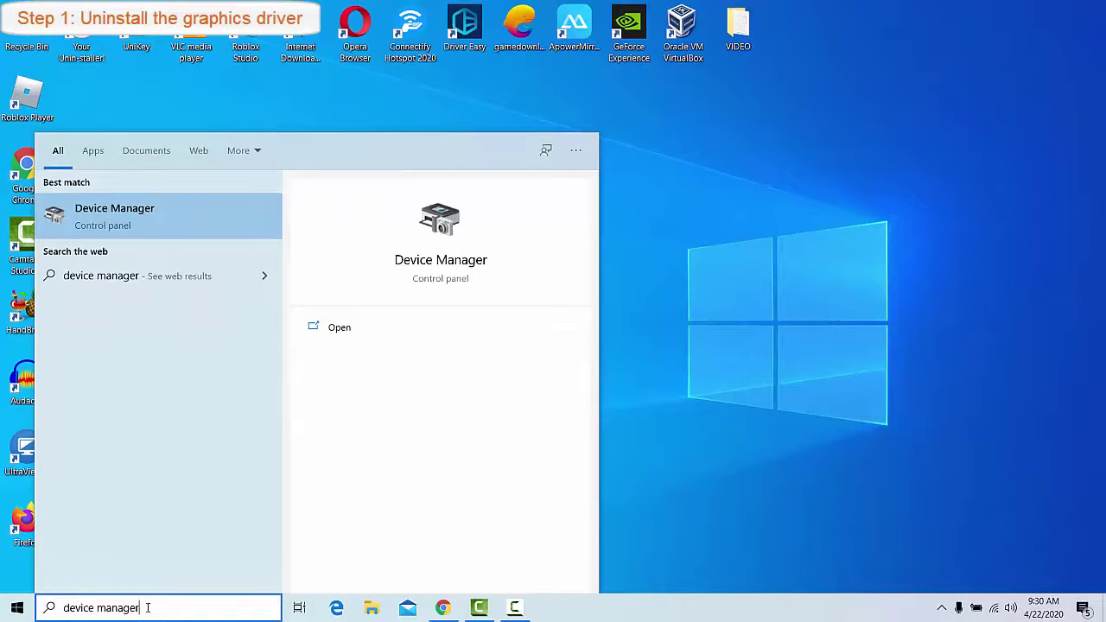
{"action": "left_click", "coordinate": [142, 220]}
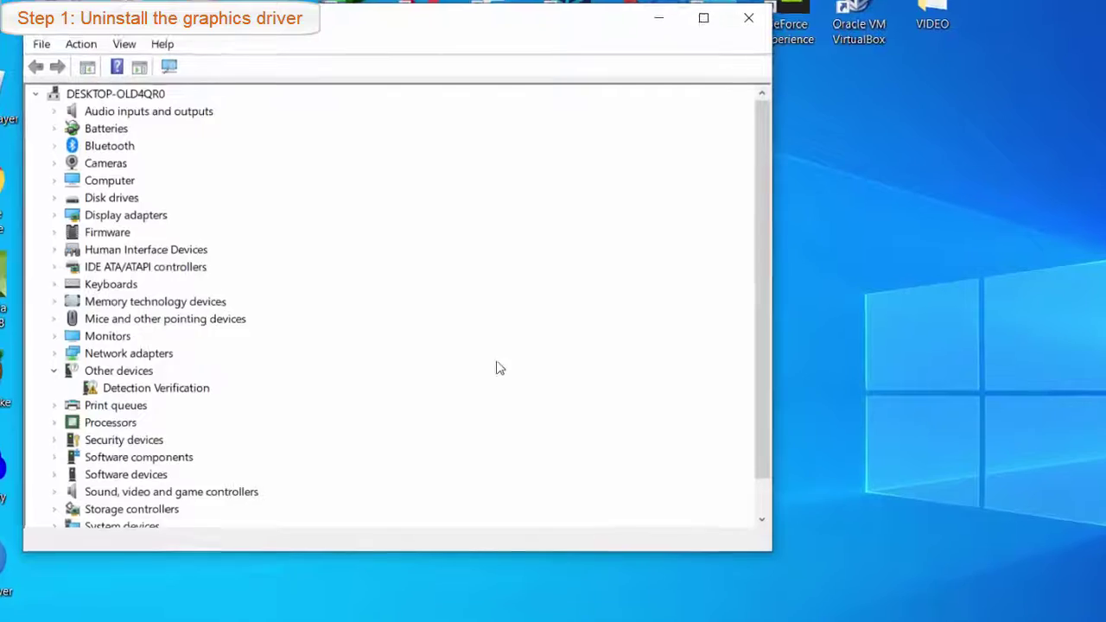
{"action": "left_click", "coordinate": [171, 228]}
{"action": "left_click", "coordinate": [44, 225]}
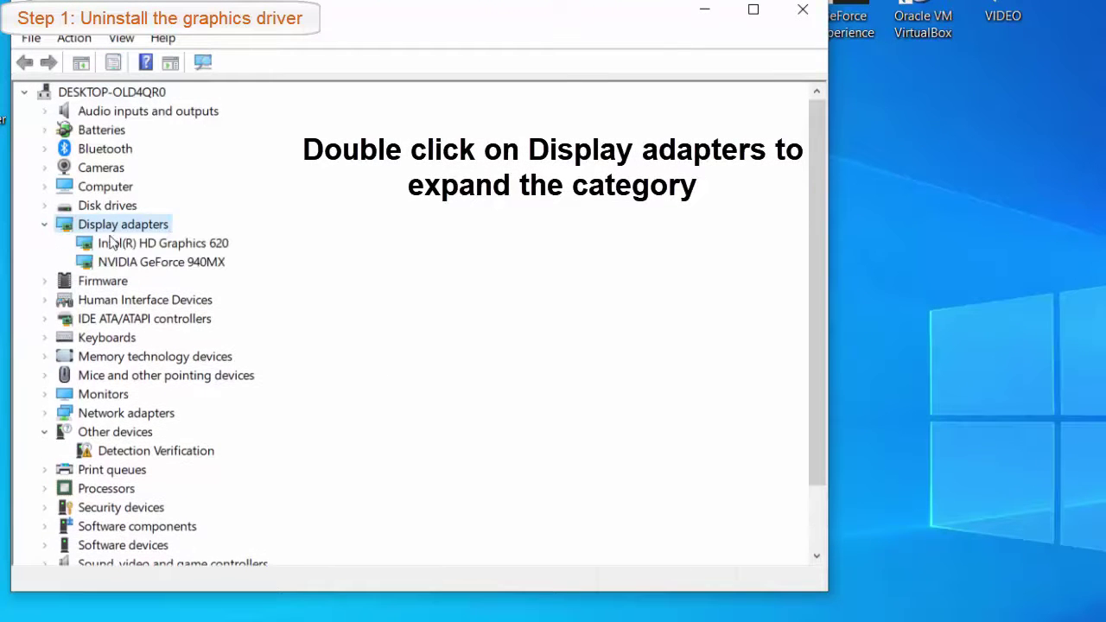
Uninstall the NVIDIA GeForce 940MX device without deleting its driver software, and close Device Manager.
{"action": "left_click", "coordinate": [210, 262]}
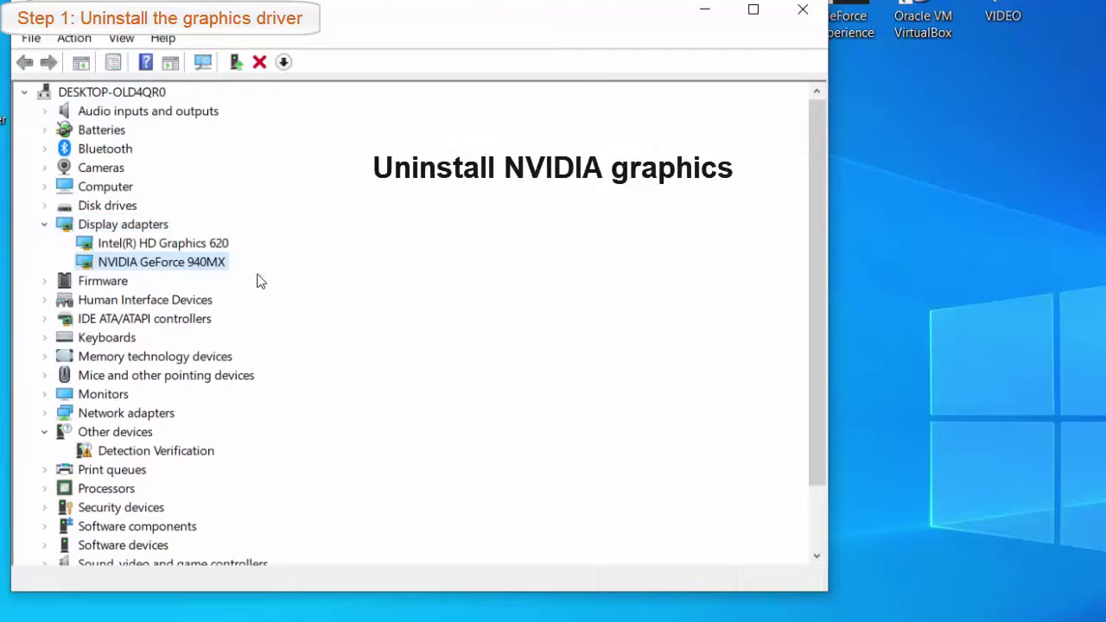
{"action": "right_click", "coordinate": [207, 267]}
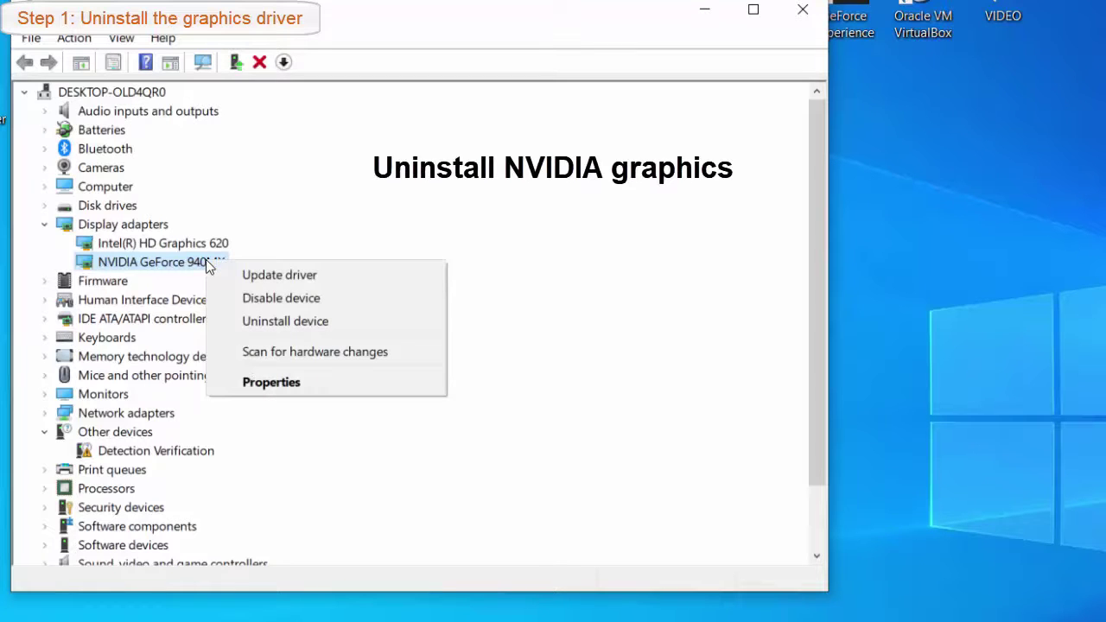
{"action": "left_click", "coordinate": [331, 321]}
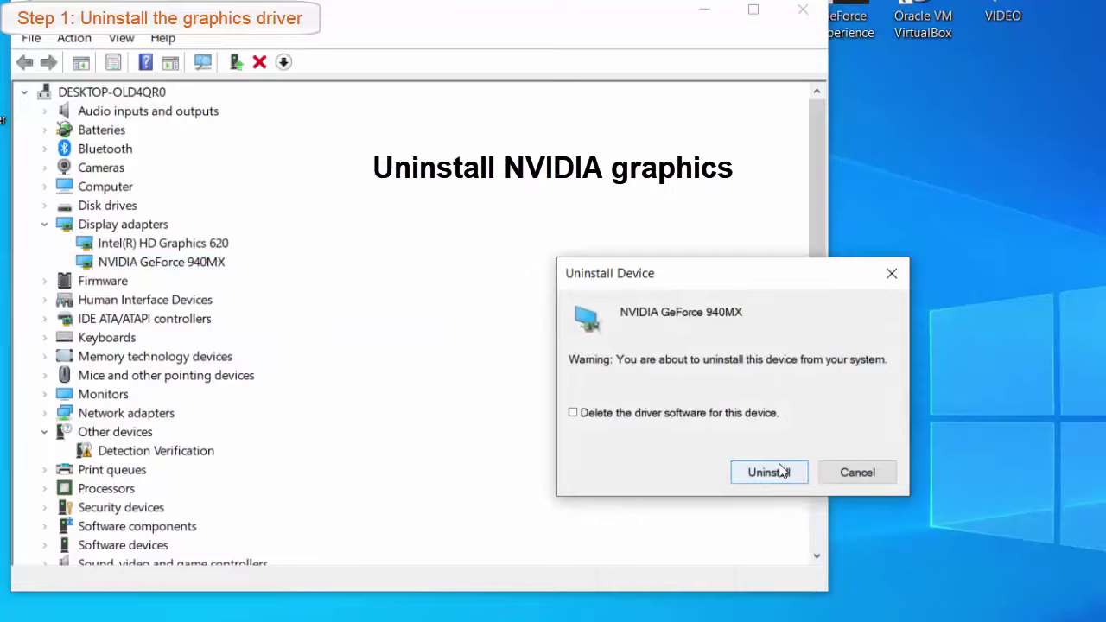
{"action": "left_click", "coordinate": [780, 470]}
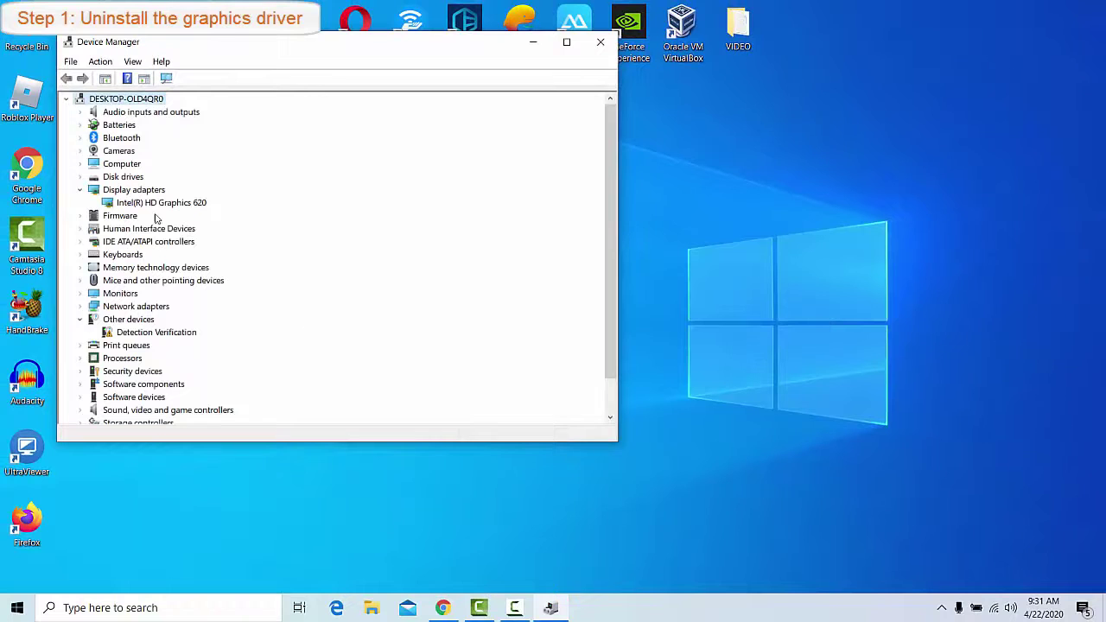
{"action": "left_click", "coordinate": [599, 41]}
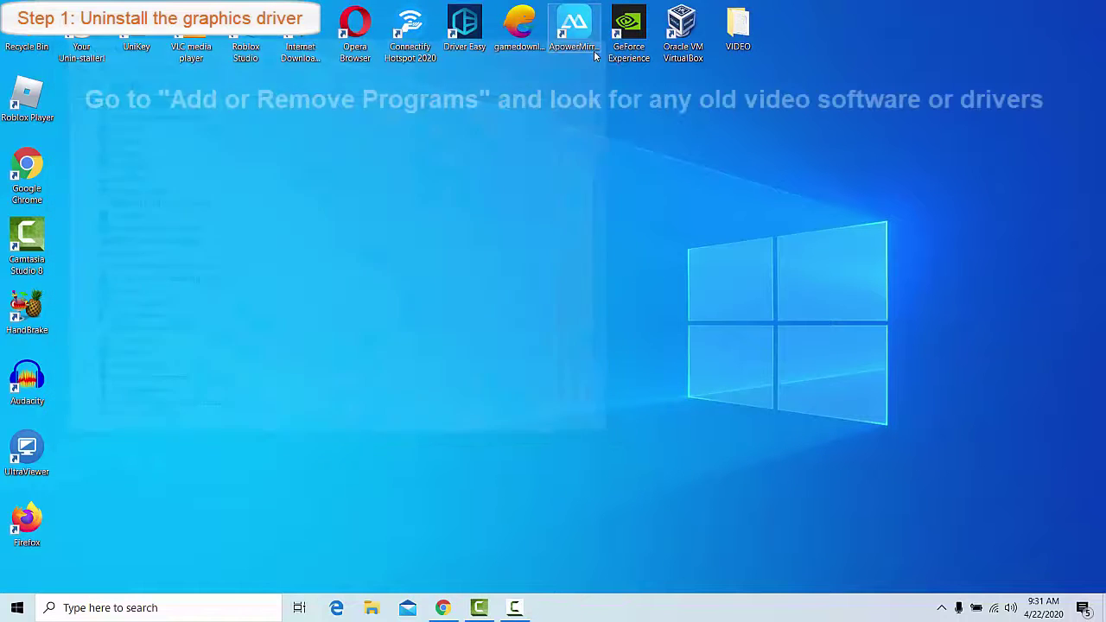
Find Control Panel through the Windows search and open its list of installed programs for uninstalling.
{"action": "left_click", "coordinate": [217, 608]}
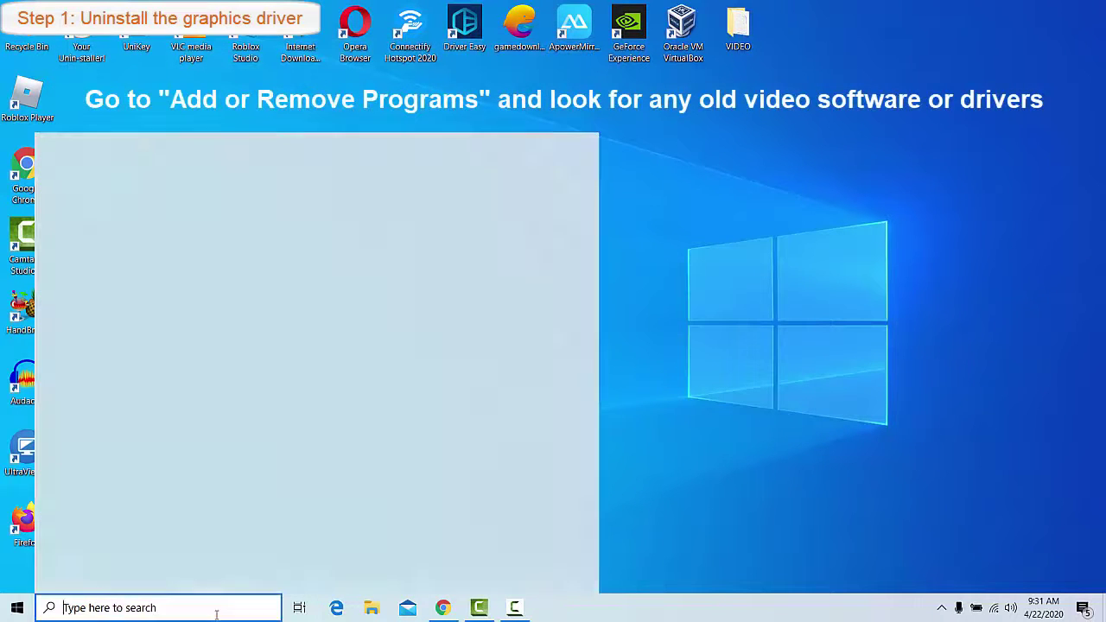
{"action": "type", "text": "con"}
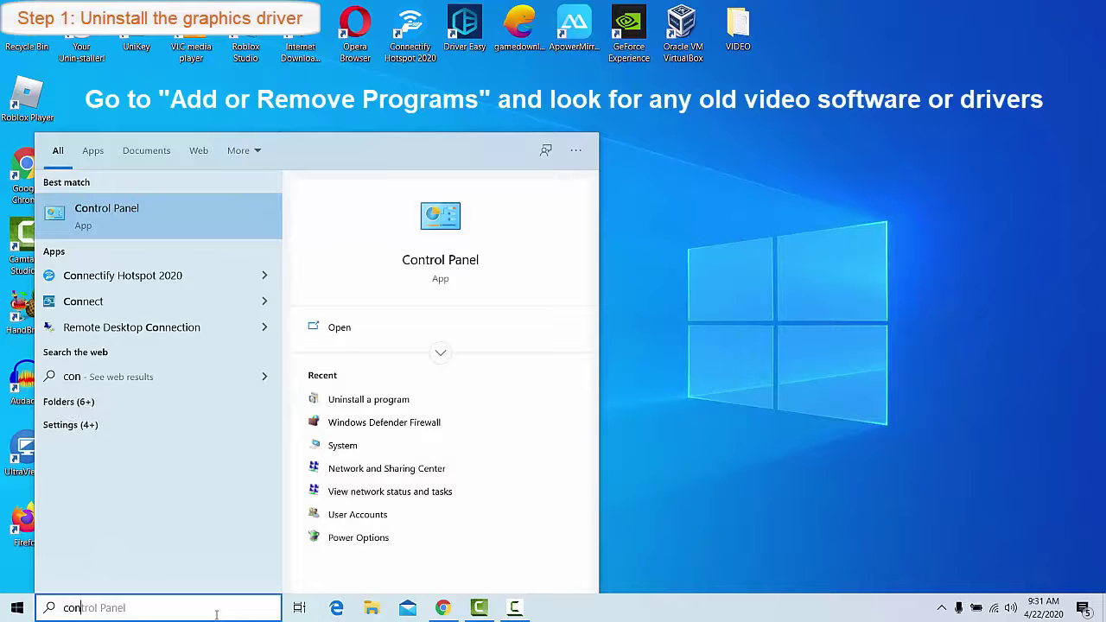
{"action": "left_click", "coordinate": [199, 217]}
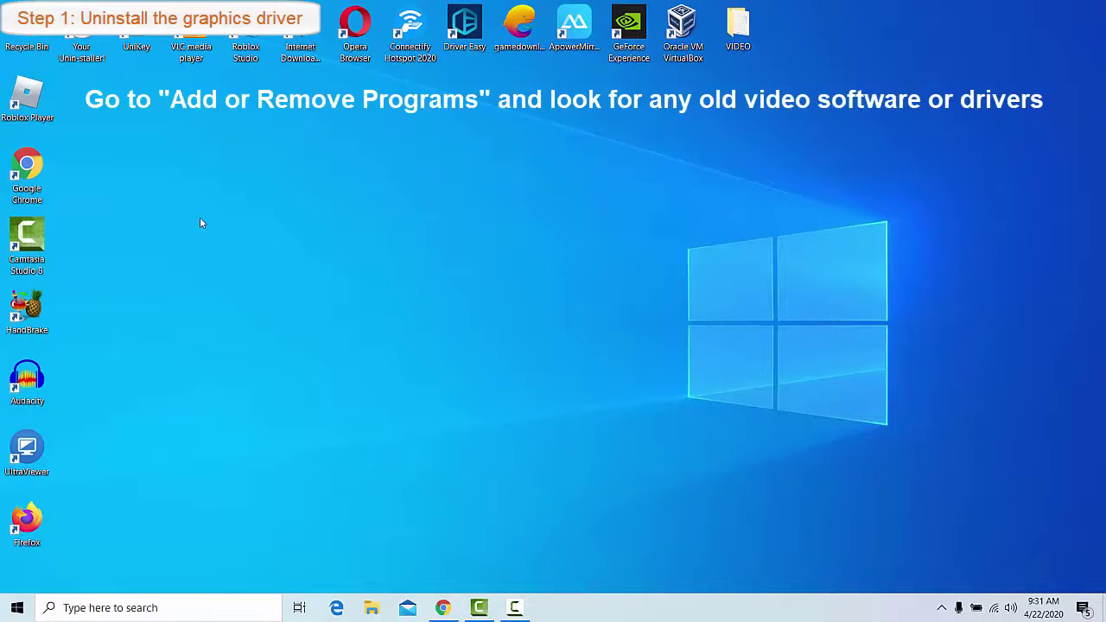
{"action": "left_click", "coordinate": [385, 286]}
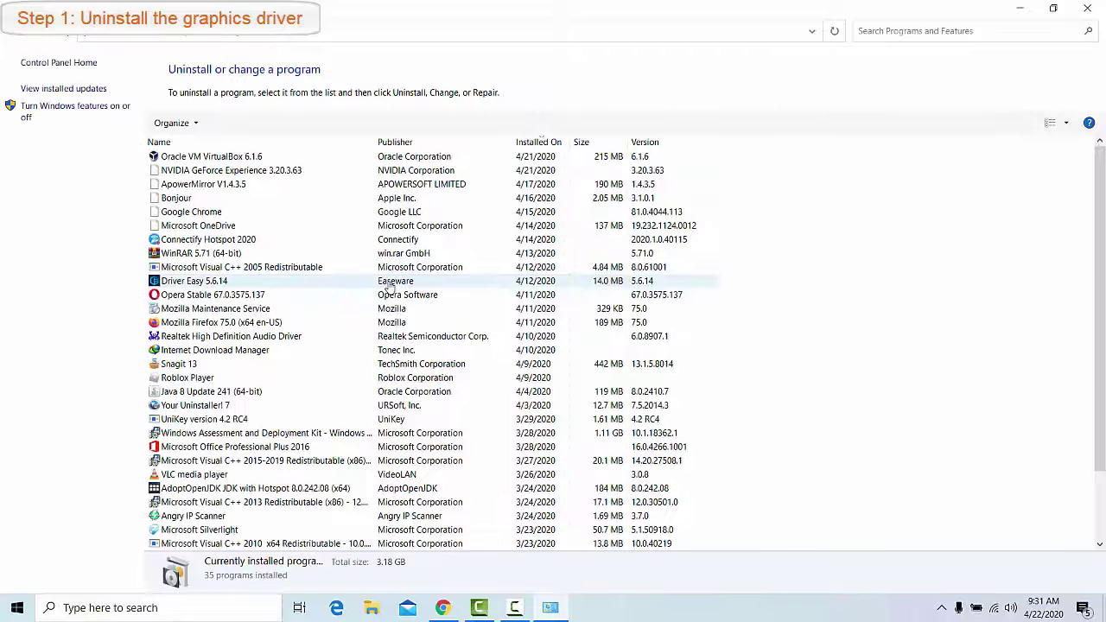
Uninstall NVIDIA Graphics Driver 388.73 from the installed programs, and close the uninstaller and the program list.
{"action": "left_click", "coordinate": [336, 322]}
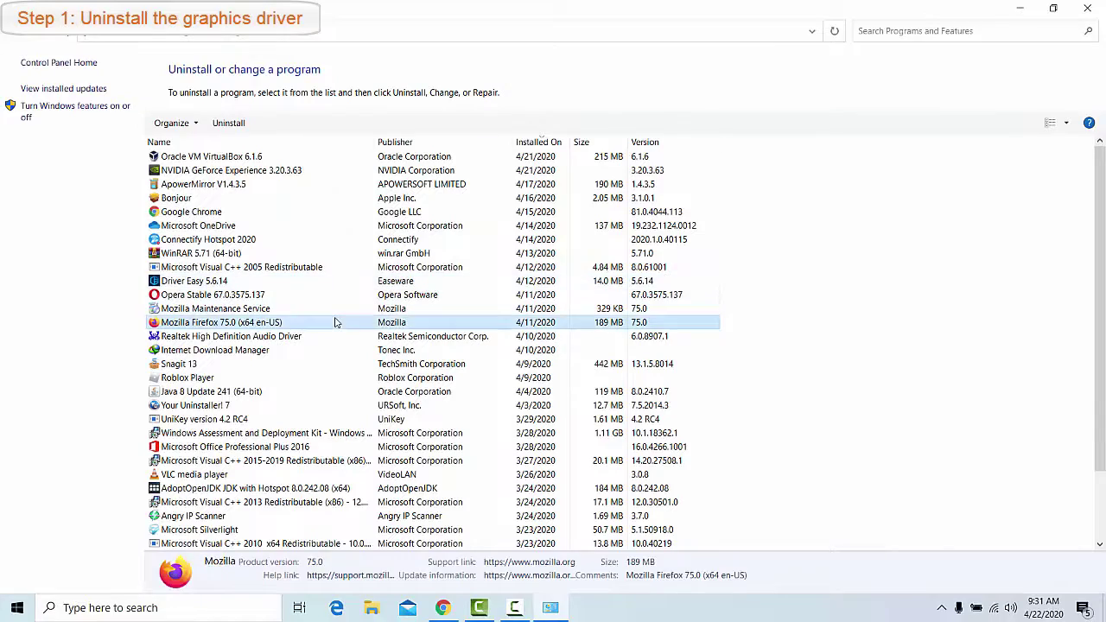
{"action": "key", "text": "End"}
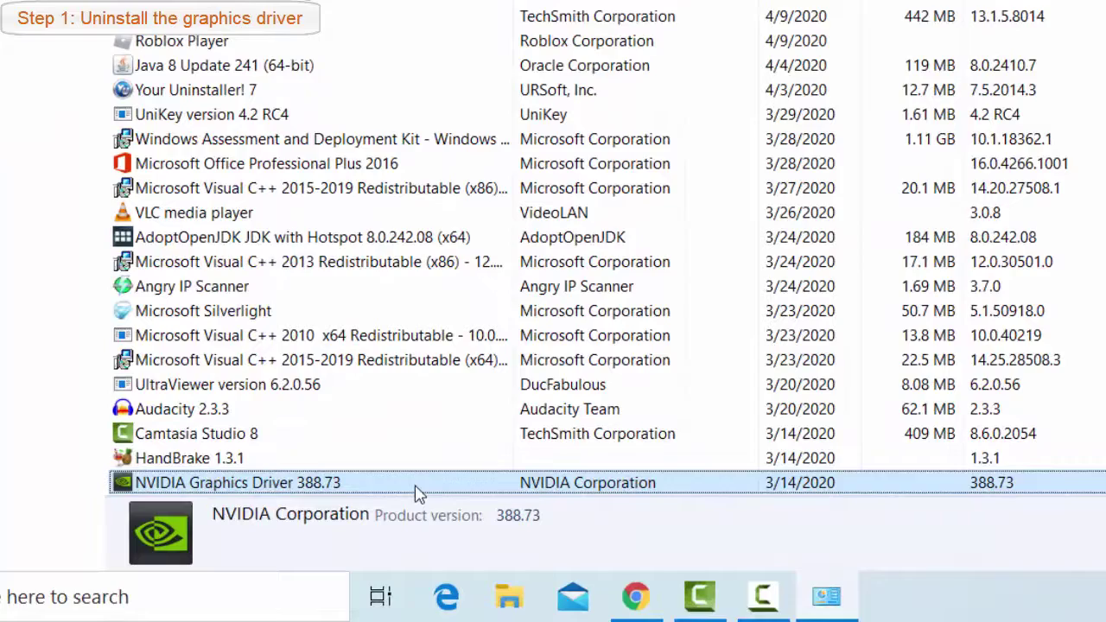
{"action": "right_click", "coordinate": [415, 493]}
{"action": "left_click", "coordinate": [523, 508]}
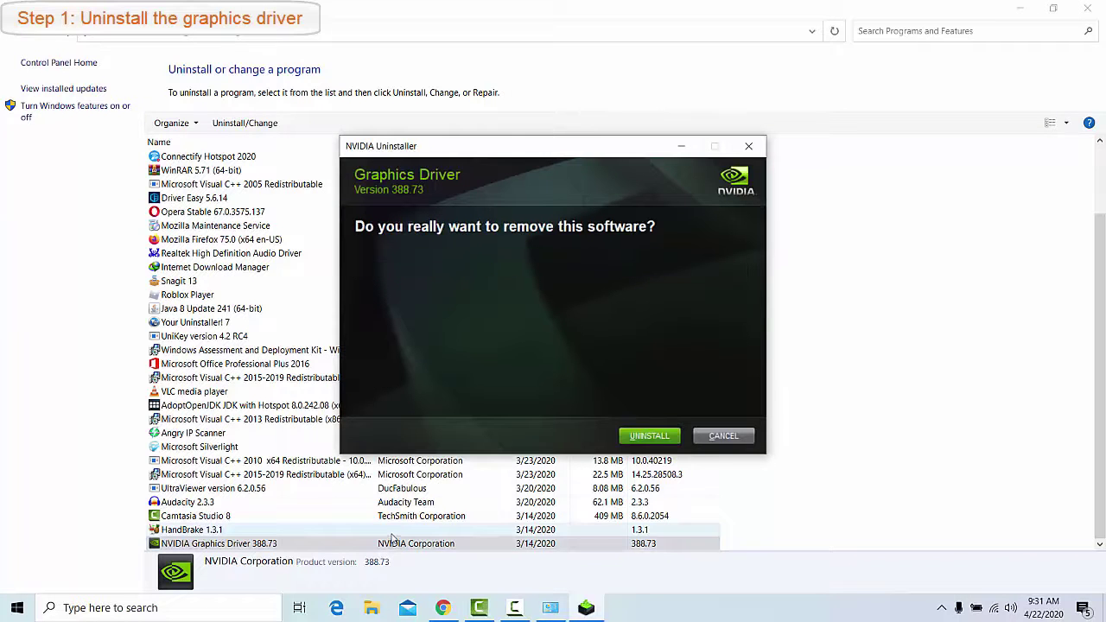
{"action": "left_click", "coordinate": [649, 437]}
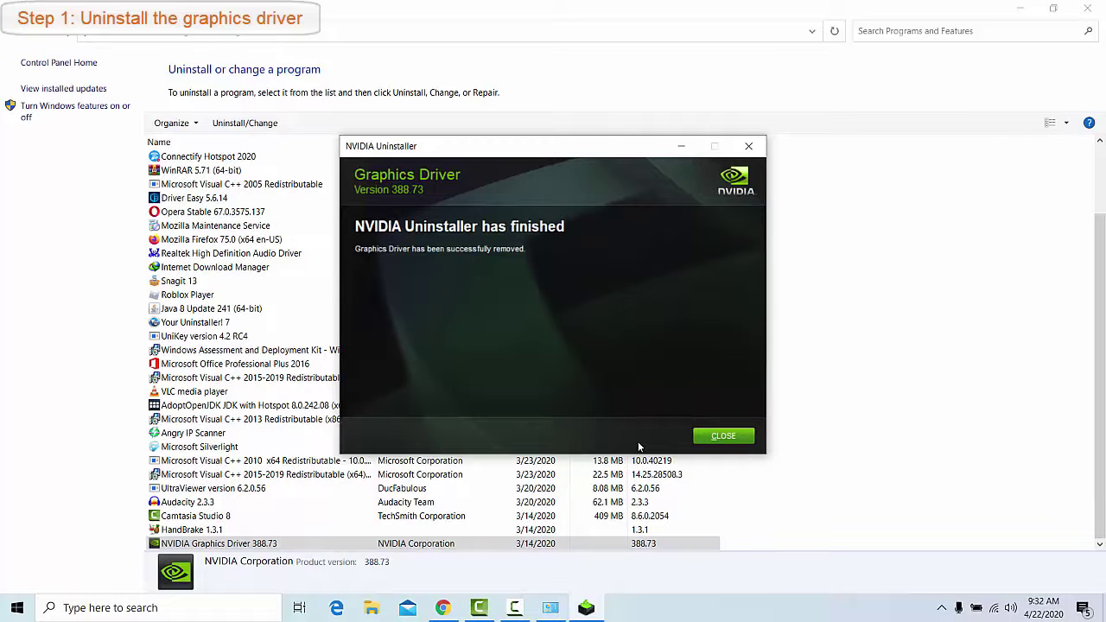
{"action": "left_click", "coordinate": [734, 440]}
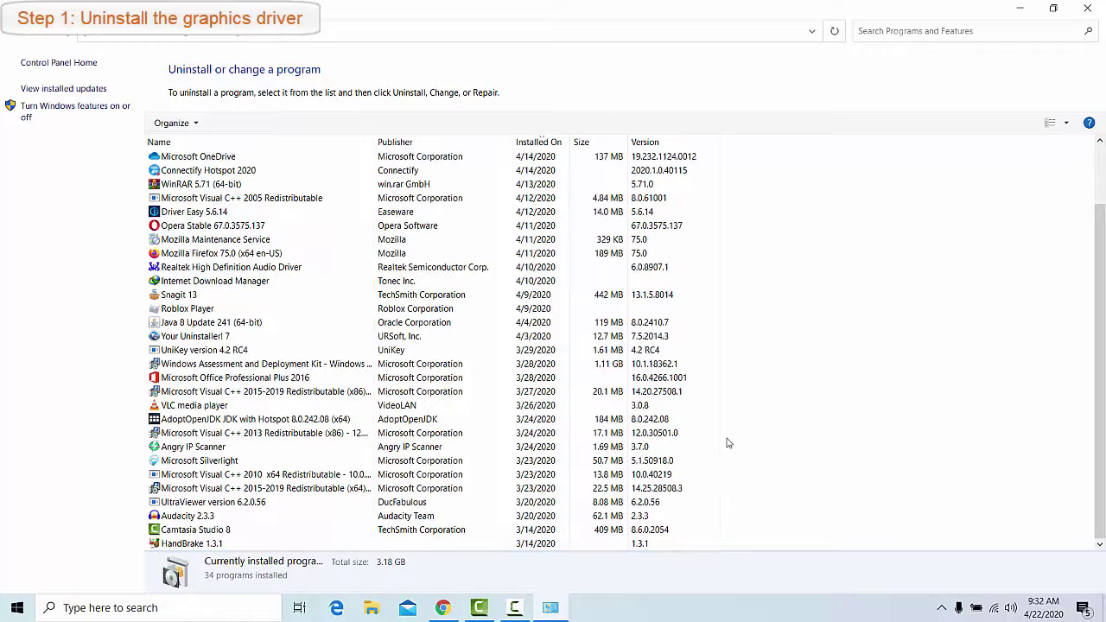
{"action": "left_click", "coordinate": [1084, 7]}
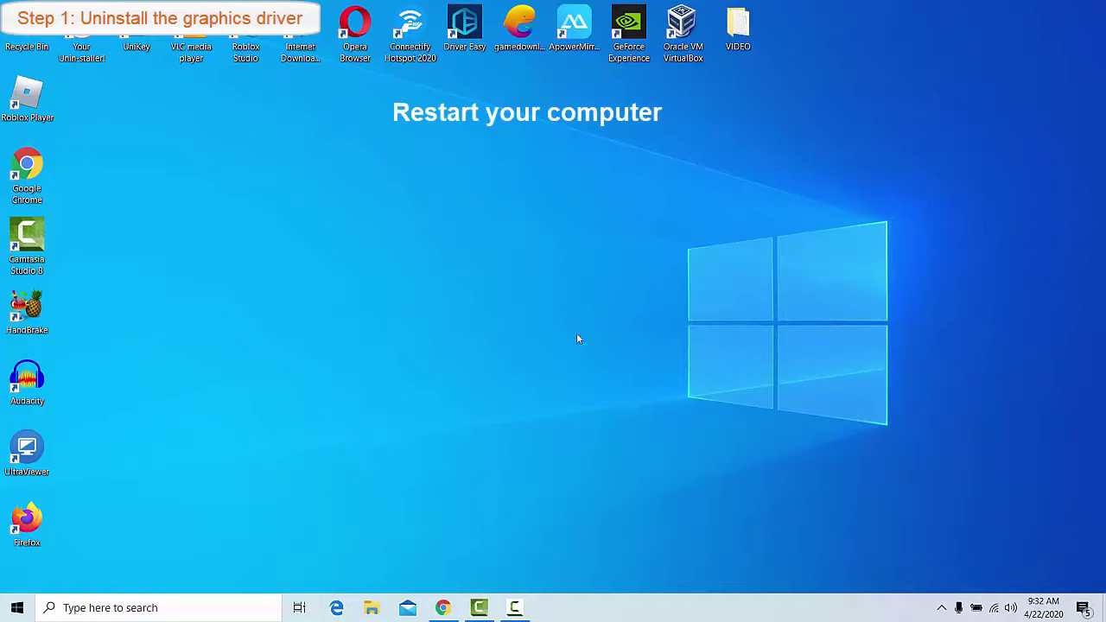
Restart the computer.
{"action": "left_click", "coordinate": [17, 608]}
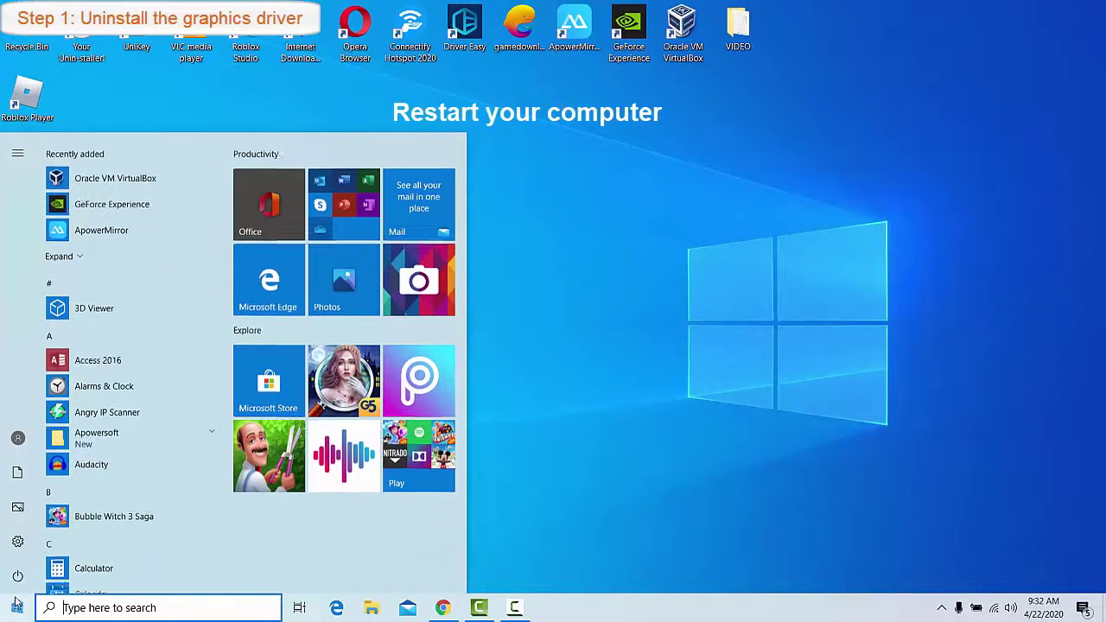
{"action": "left_click", "coordinate": [17, 576]}
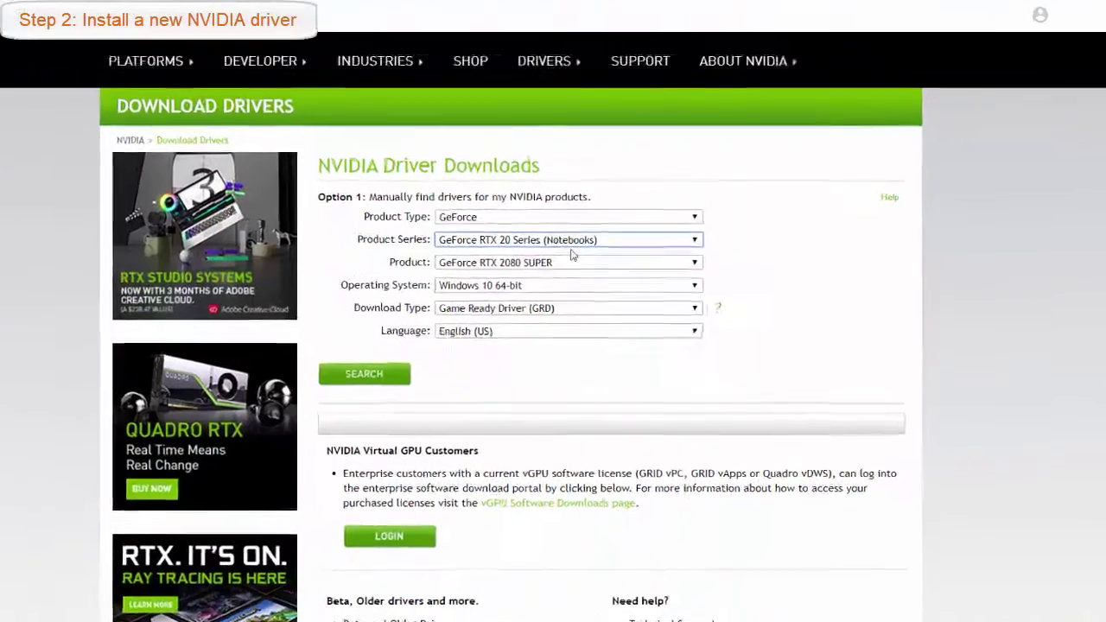
Search NVIDIA Driver Downloads for the GeForce 940MX in the GeForce 900M Series (Notebooks), with Game Ready Driver (GRD) as download type.
{"action": "left_click", "coordinate": [595, 261]}
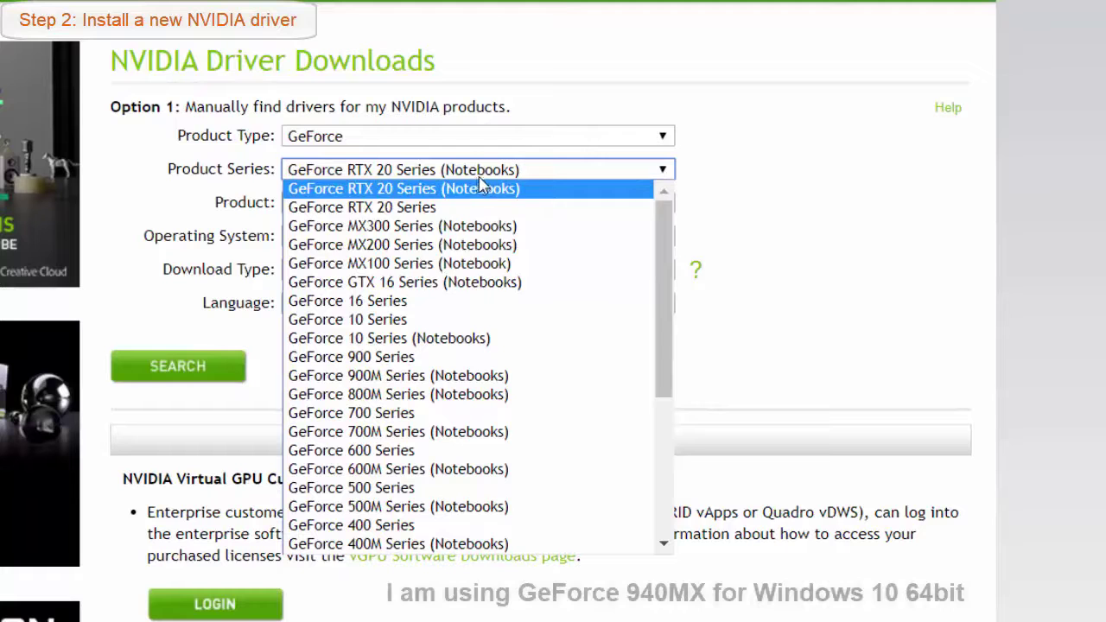
{"action": "left_click", "coordinate": [496, 379]}
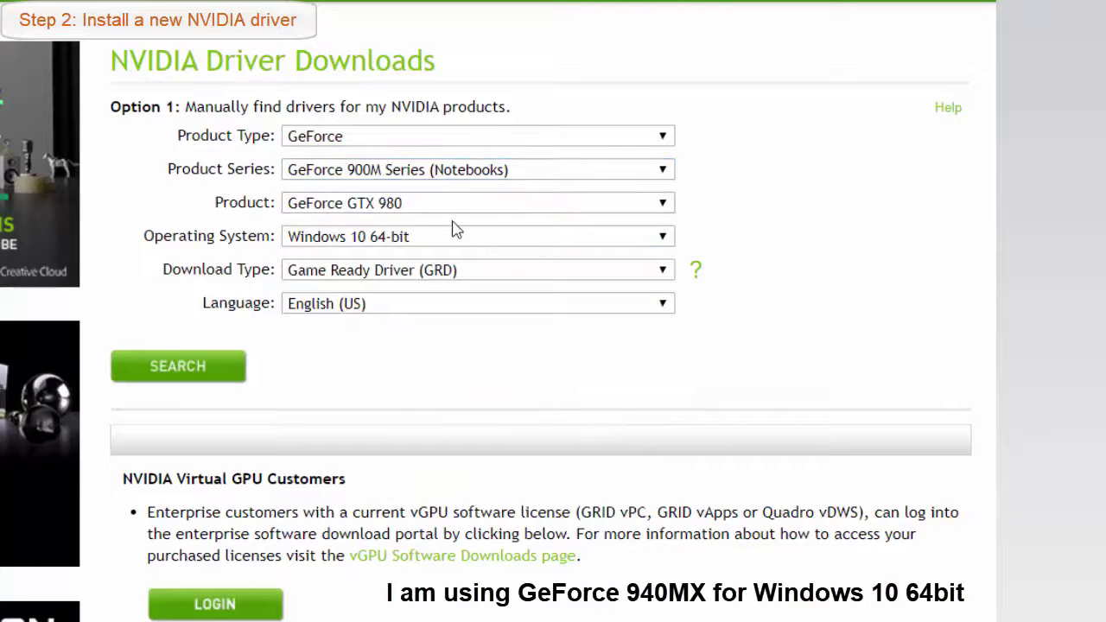
{"action": "left_click", "coordinate": [434, 200]}
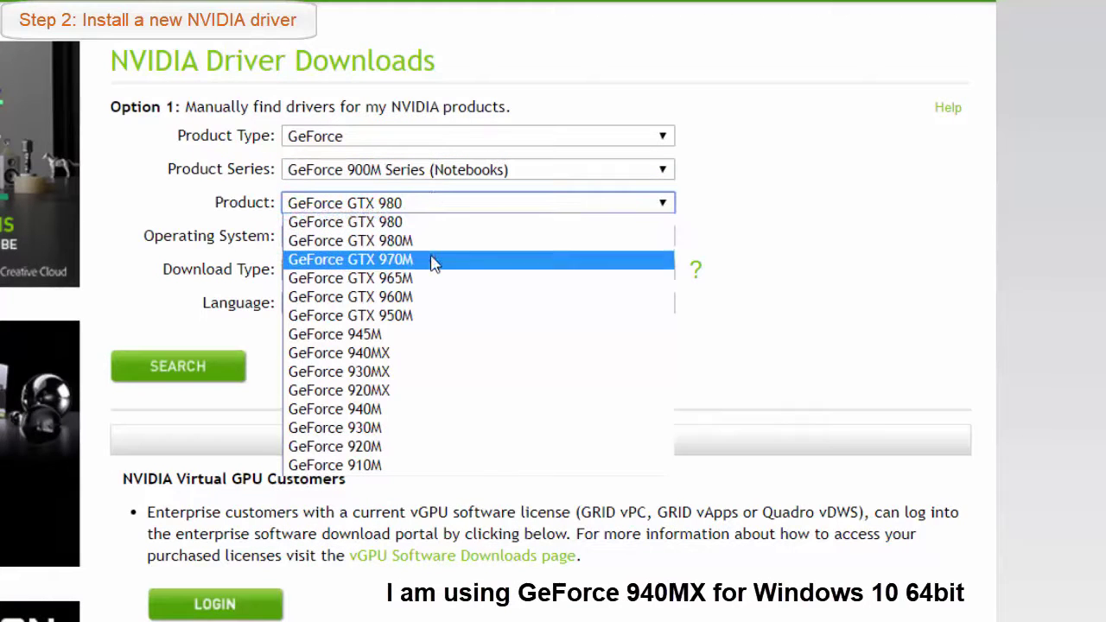
{"action": "left_click", "coordinate": [418, 353]}
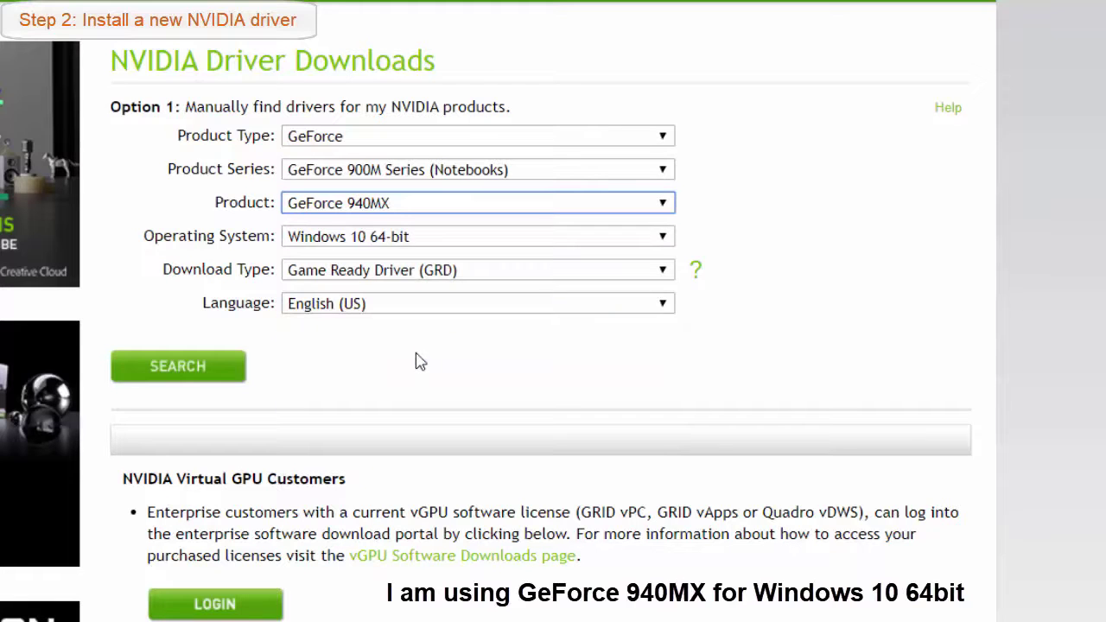
{"action": "left_click", "coordinate": [488, 272]}
{"action": "left_click", "coordinate": [488, 273]}
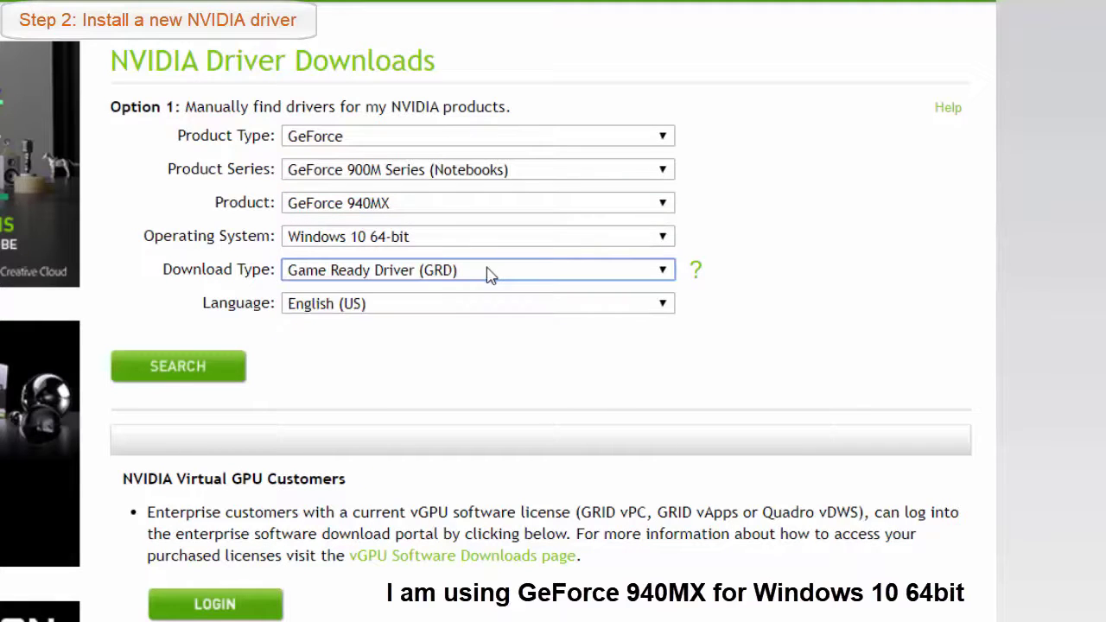
{"action": "left_click", "coordinate": [218, 373]}
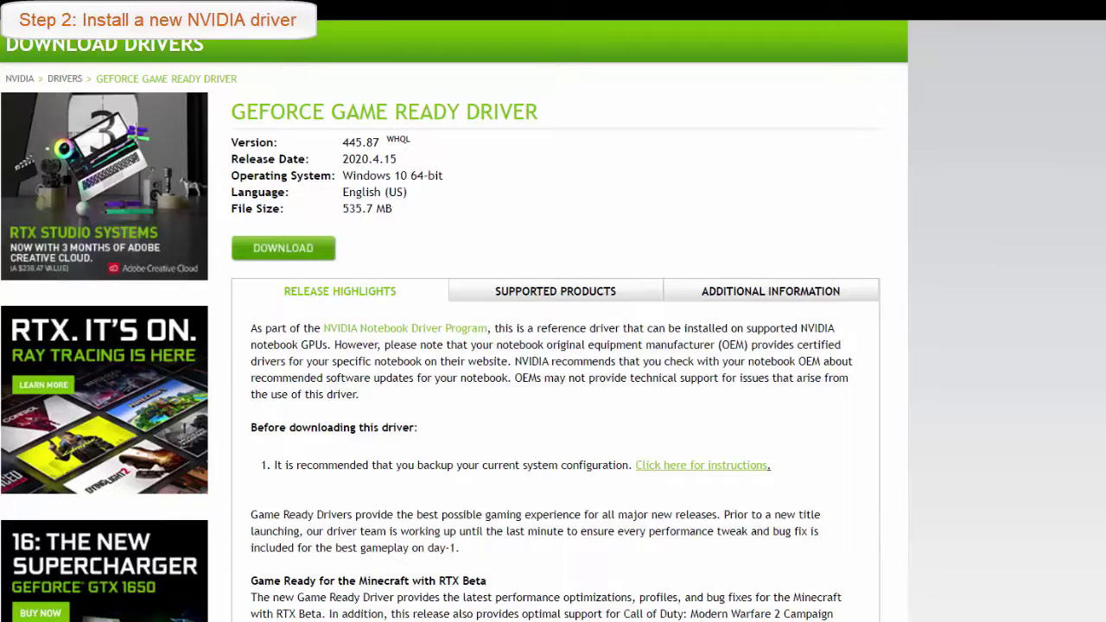
Check the driver's supported products and additional information, and download the version 445.87 GeForce Game Ready Driver to Downloads\Programs.
{"action": "scroll", "coordinate": [455, 320], "scroll_direction": "down", "scroll_amount": 2}
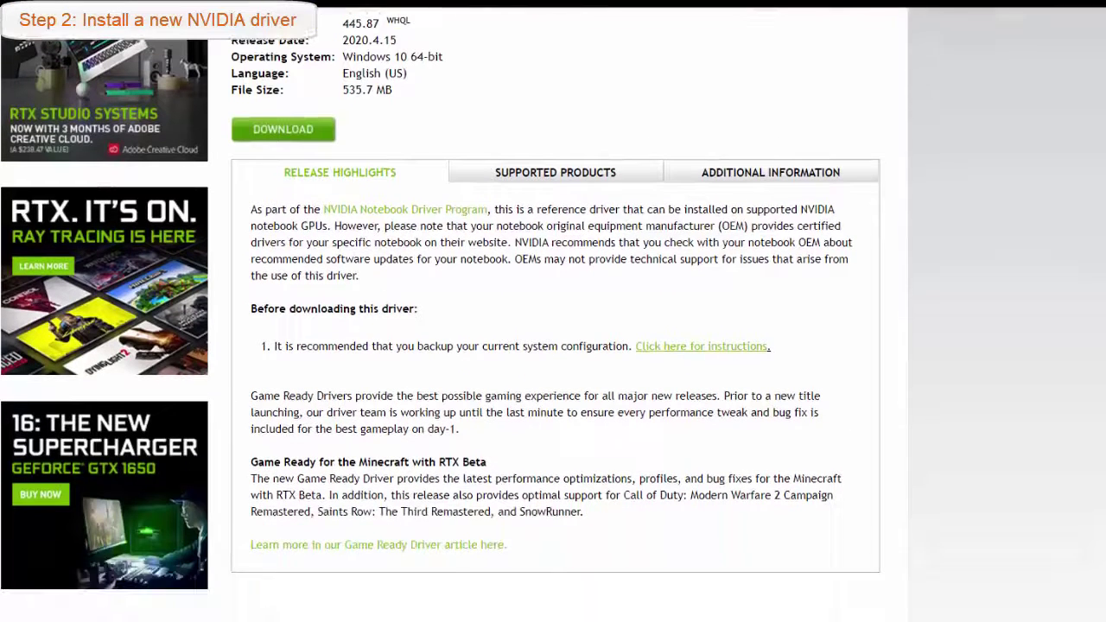
{"action": "left_click", "coordinate": [554, 177]}
{"action": "left_click", "coordinate": [732, 177]}
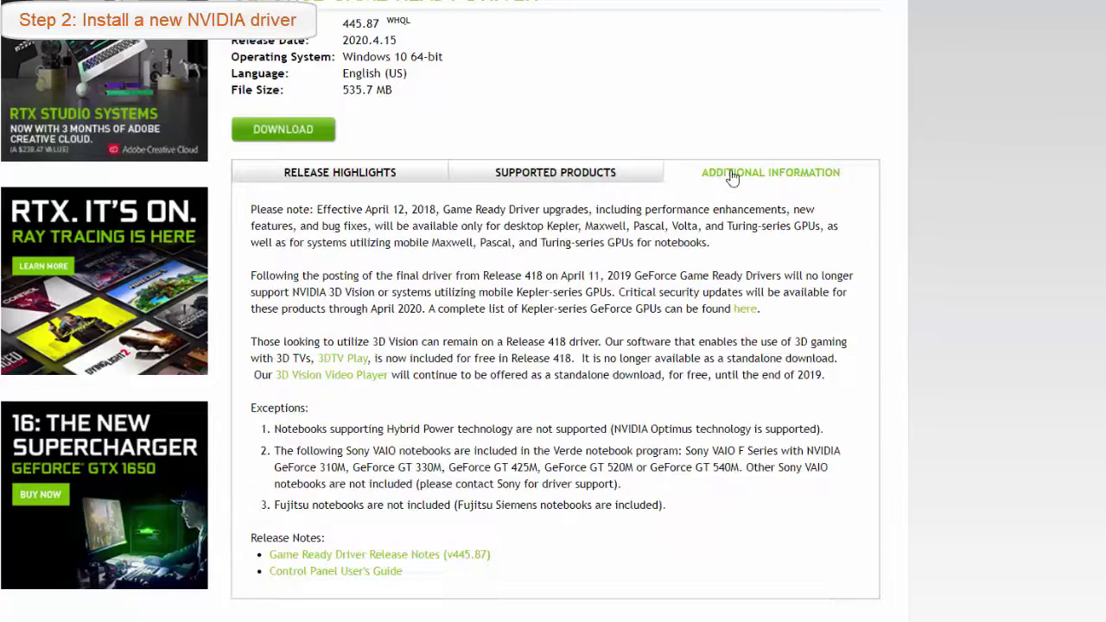
{"action": "left_click", "coordinate": [317, 180]}
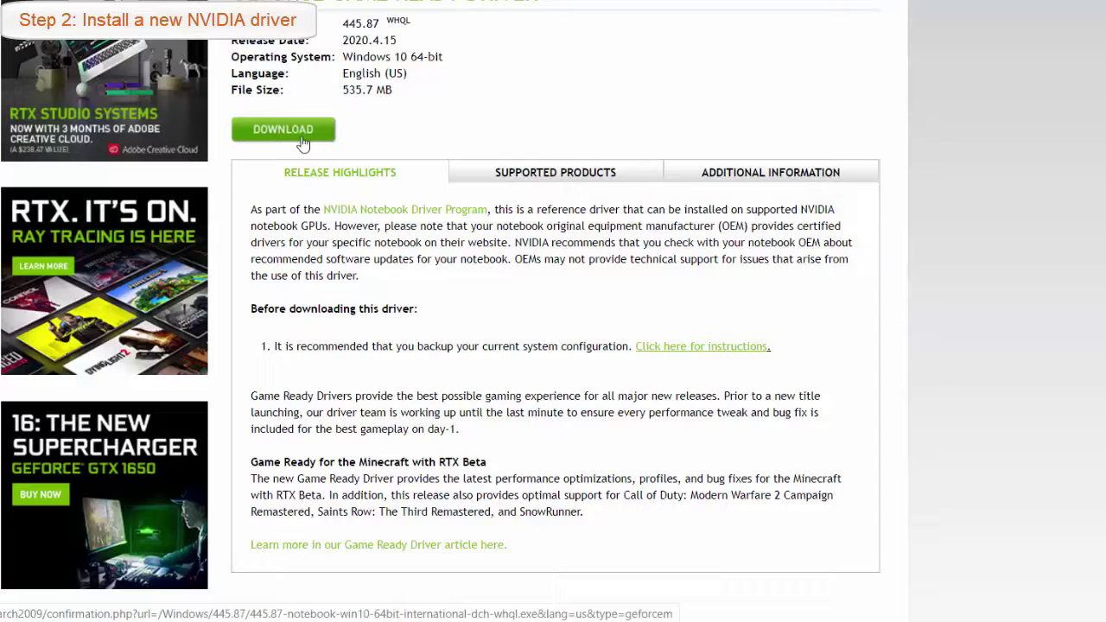
{"action": "left_click", "coordinate": [301, 138]}
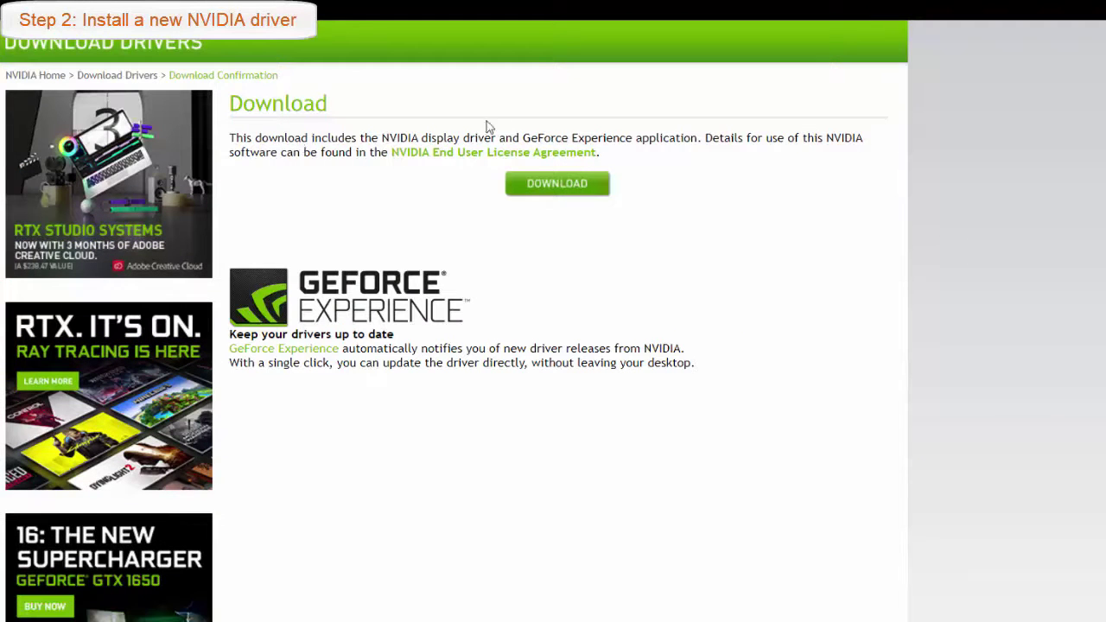
{"action": "left_click", "coordinate": [577, 197]}
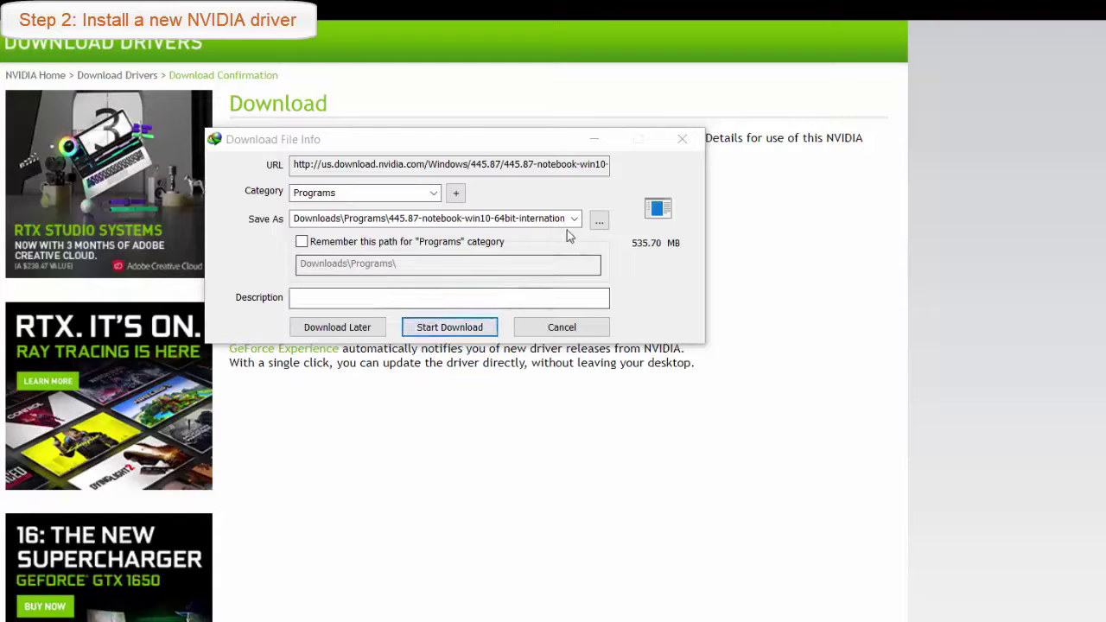
{"action": "left_click", "coordinate": [451, 324]}
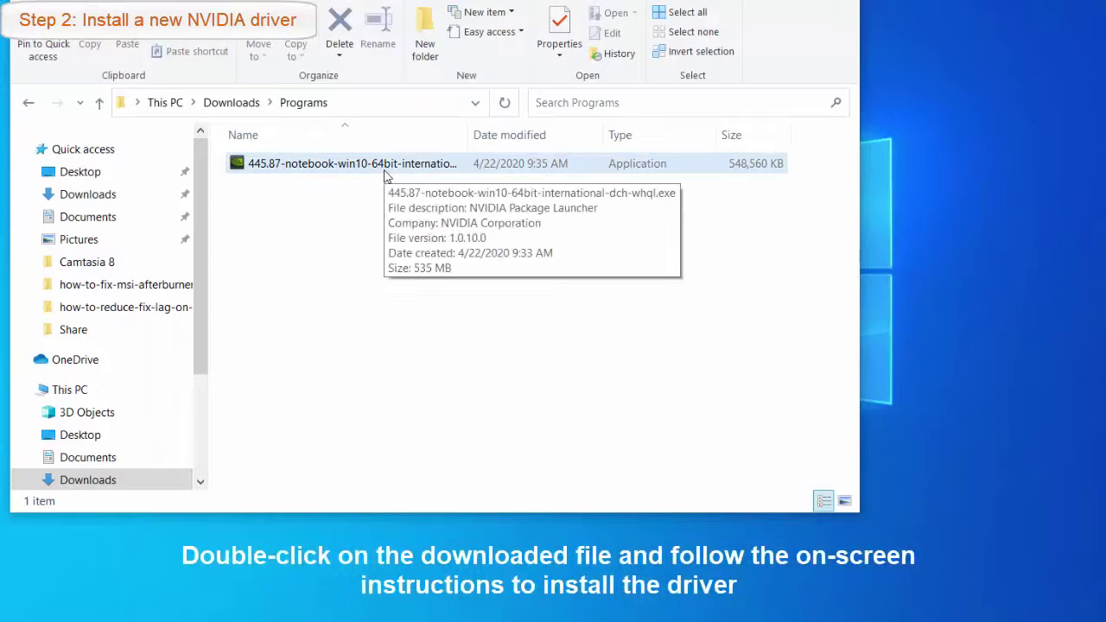
Launch the downloaded installer 445.87-notebook-win10-64bit-international-dch-whql.exe from the Downloads\Programs folder and proceed with the driver installation.
{"action": "left_click", "coordinate": [386, 173]}
{"action": "double_click", "coordinate": [386, 173]}
{"action": "left_click", "coordinate": [430, 292]}
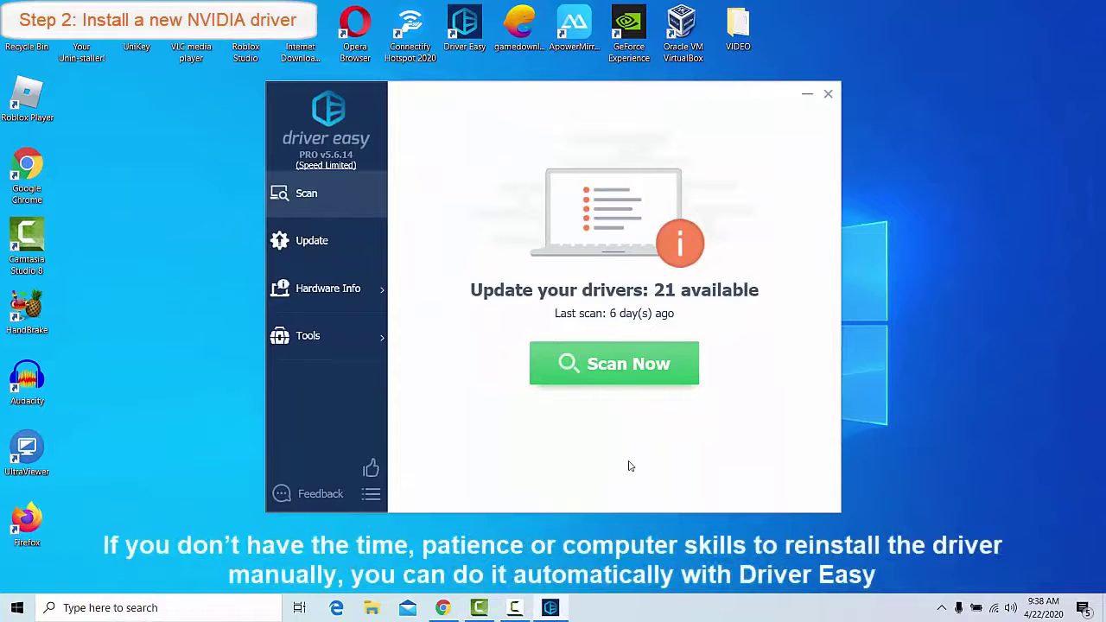
Scan the computer for driver updates in Driver Easy and look through the listed devices.
{"action": "left_click", "coordinate": [641, 372]}
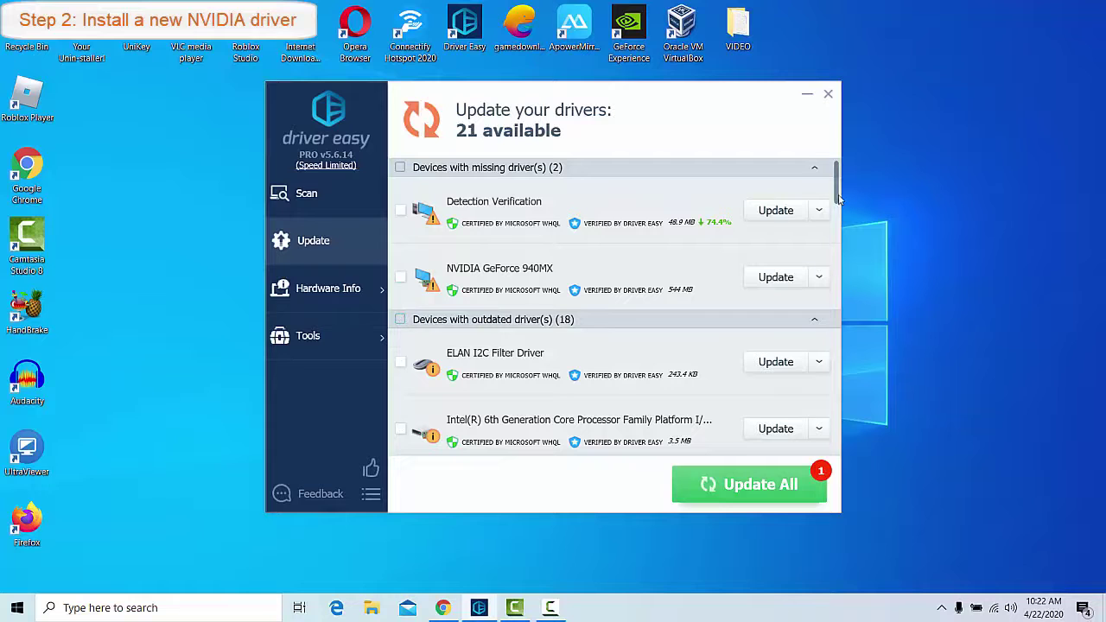
{"action": "mouse_move", "coordinate": [836, 227]}
{"action": "left_mouse_down"}
{"action": "mouse_move", "coordinate": [836, 259]}
{"action": "mouse_move", "coordinate": [836, 226]}
{"action": "left_mouse_up"}
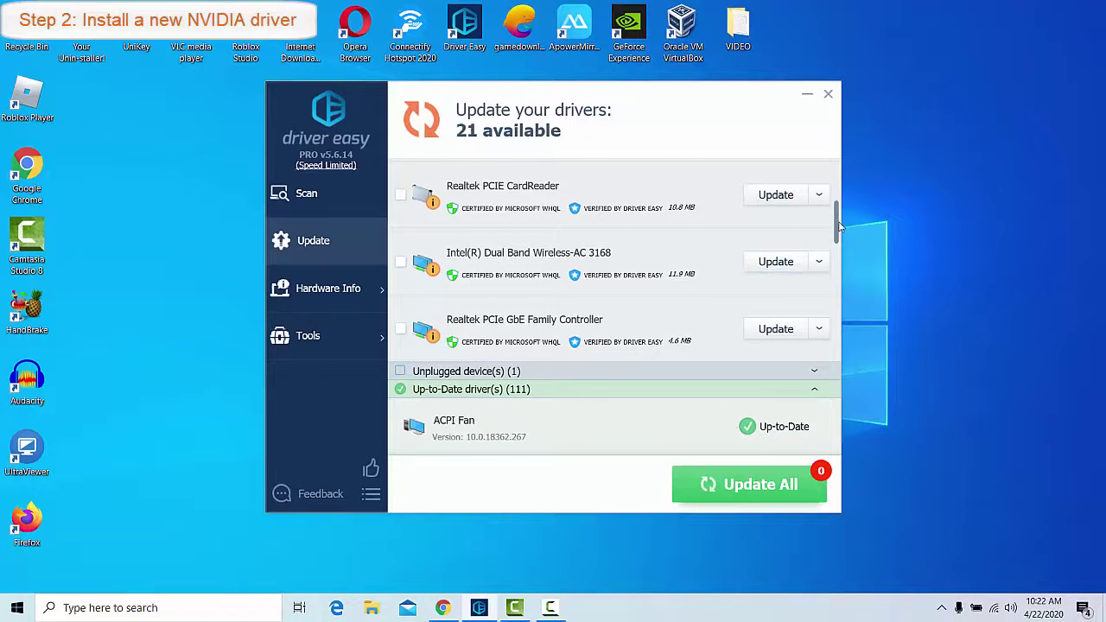
Update the missing driver for the NVIDIA GeForce 940MX in the list of devices with missing drivers.
{"action": "scroll", "coordinate": [827, 403], "scroll_direction": "up", "scroll_amount": 1}
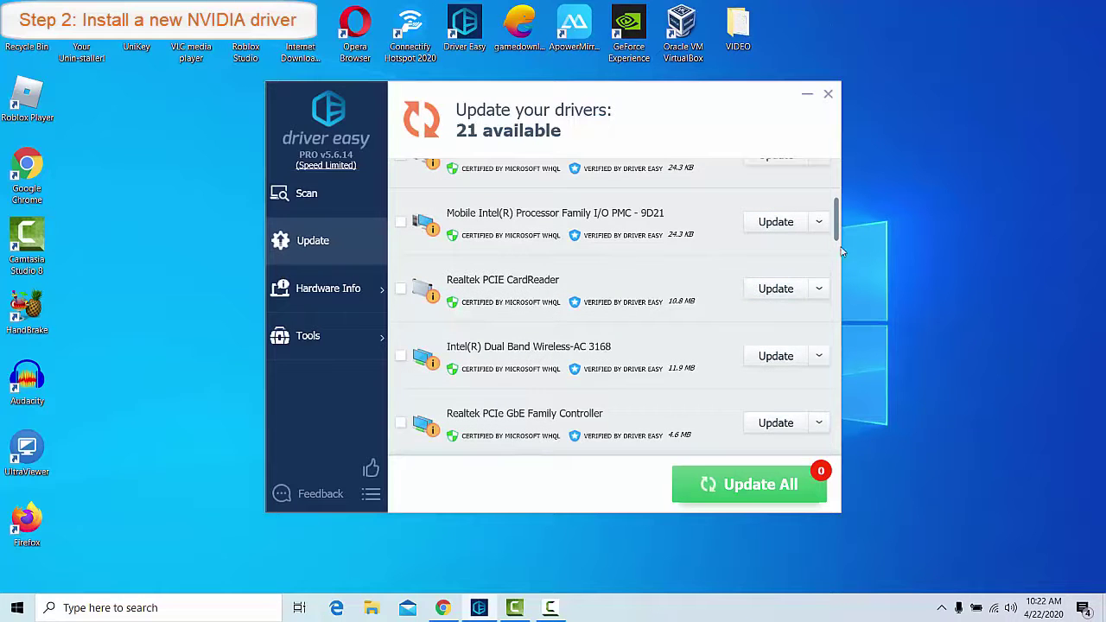
{"action": "left_click_drag", "start_coordinate": [837, 228], "coordinate": [836, 179]}
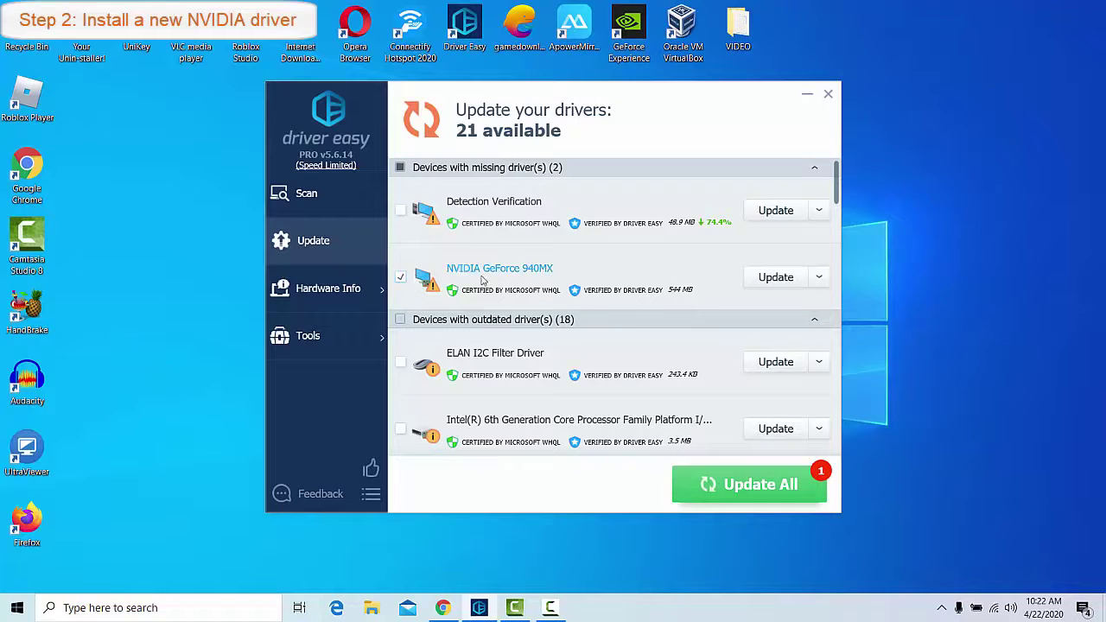
{"action": "left_click", "coordinate": [775, 278]}
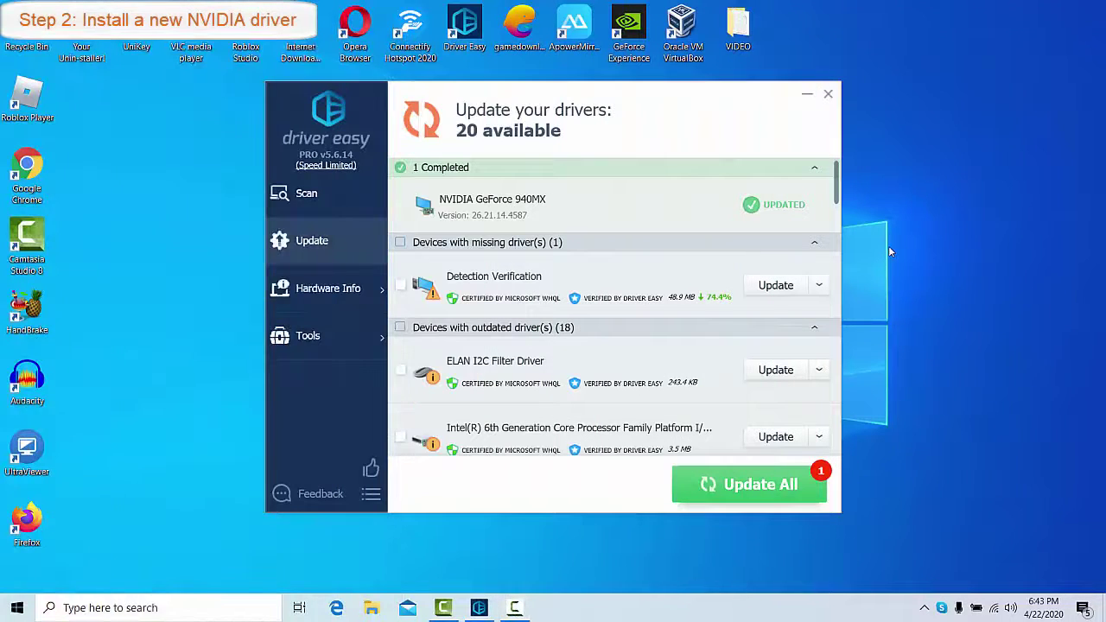
Refresh the desktop and check the driver information of the updated NVIDIA GeForce 940MX, closing the details window when done.
{"action": "right_click", "coordinate": [888, 245]}
{"action": "left_click", "coordinate": [925, 292]}
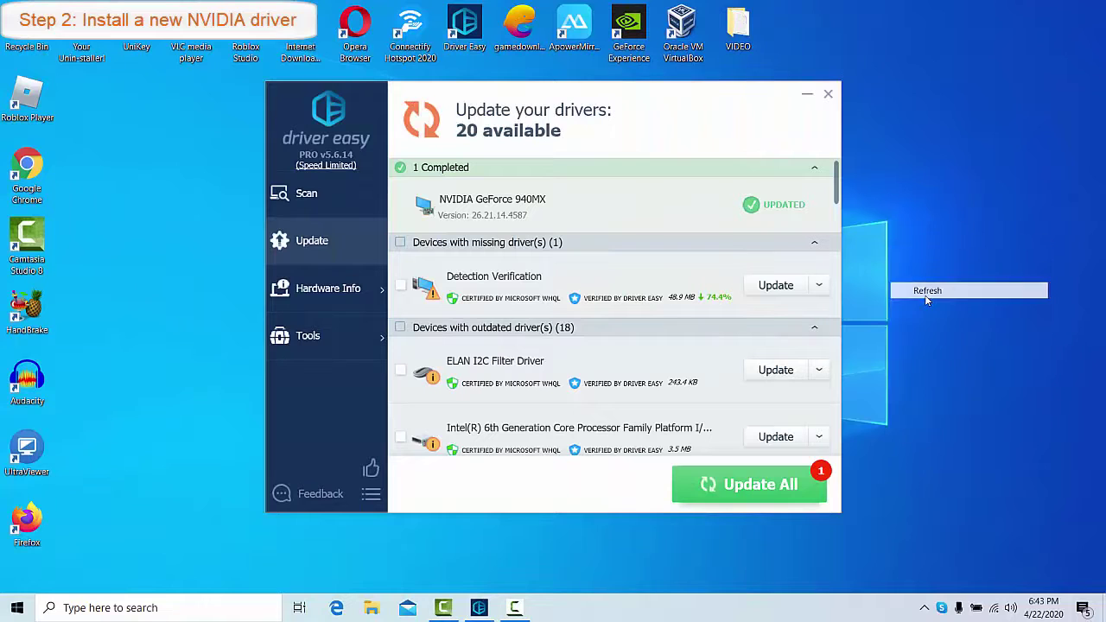
{"action": "left_click", "coordinate": [521, 202]}
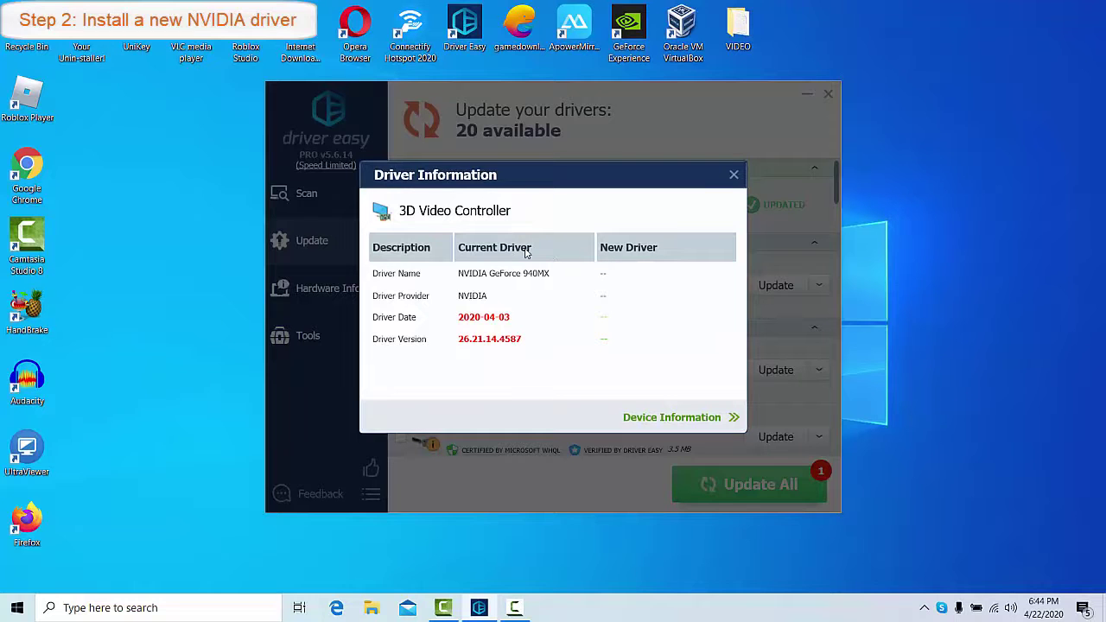
{"action": "left_click", "coordinate": [734, 175]}
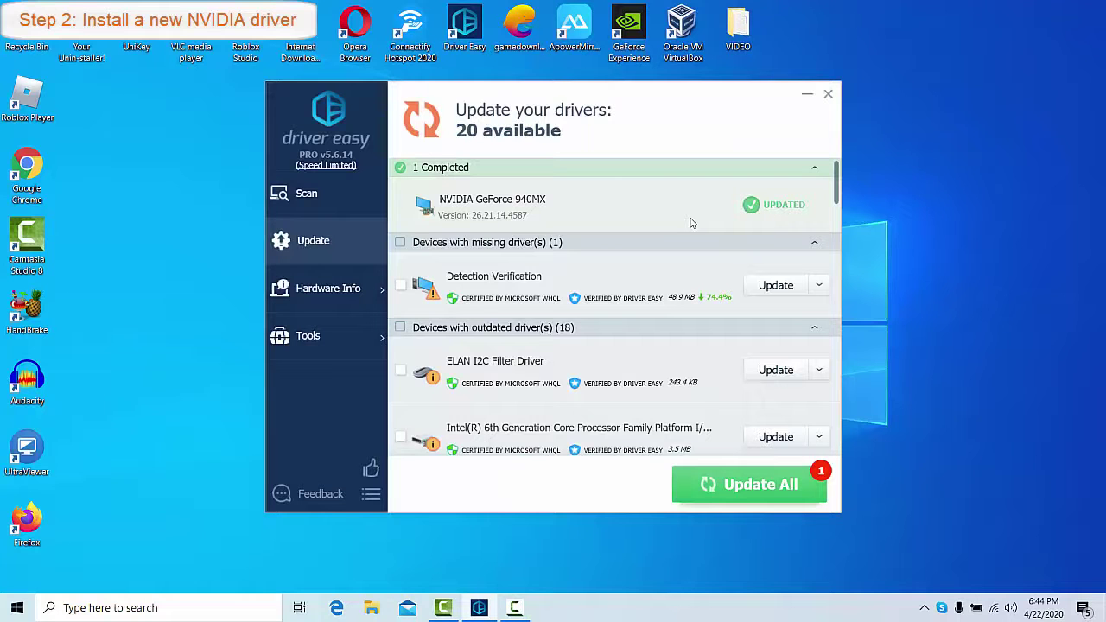
Search Windows for Device Manager, open it, and check the NVIDIA GeForce 940MX entry under Display adapters.
{"action": "left_click", "coordinate": [156, 607]}
{"action": "type", "text": "d"}
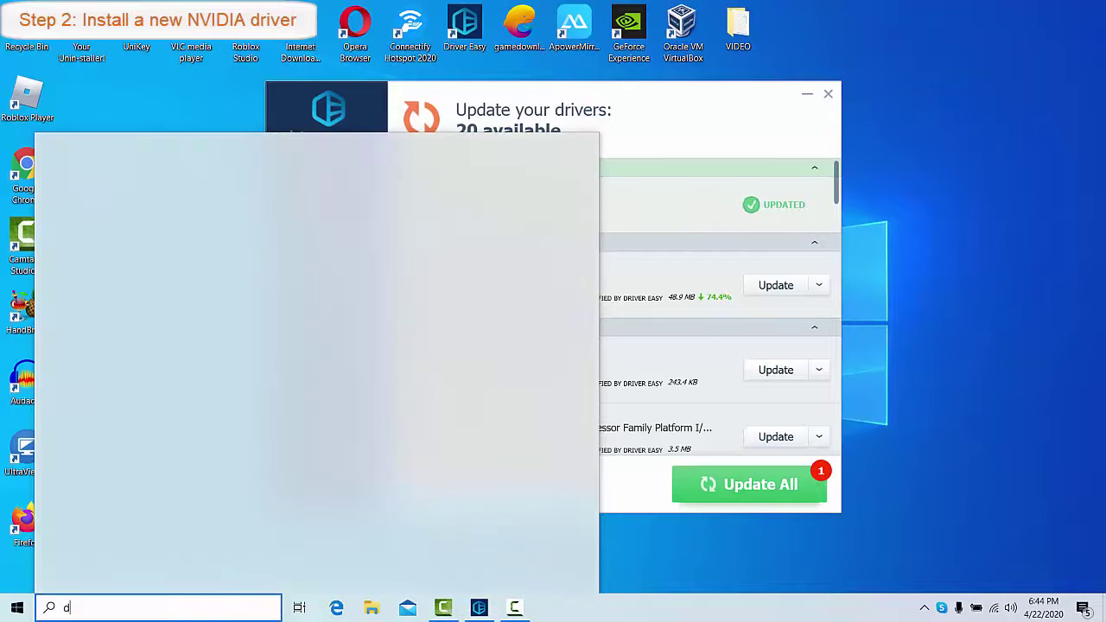
{"action": "type", "text": "evice"}
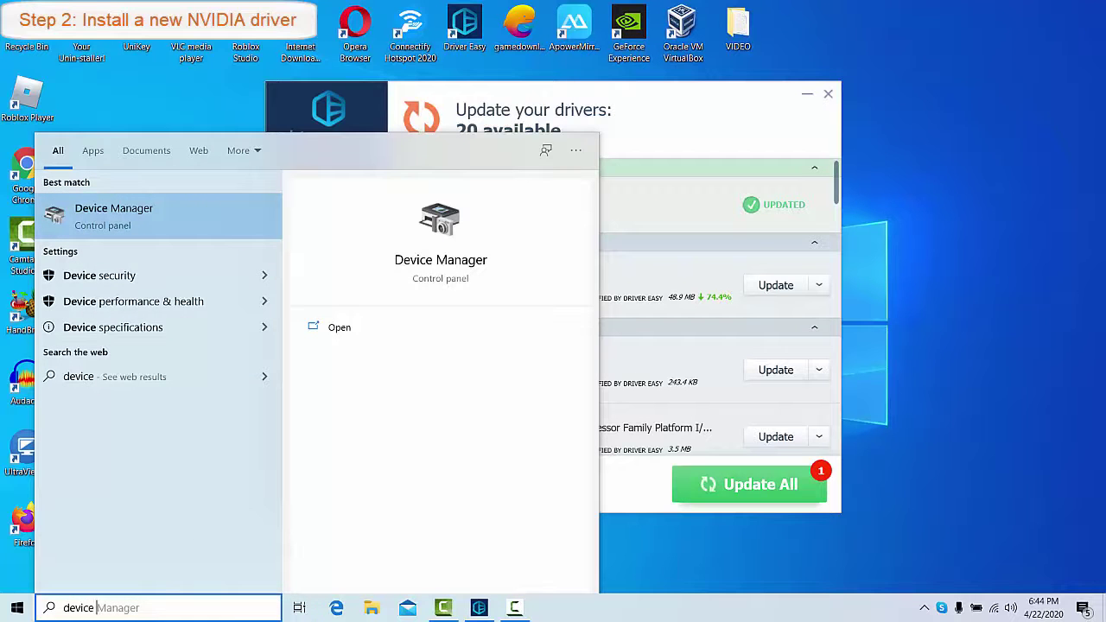
{"action": "type", "text": " man"}
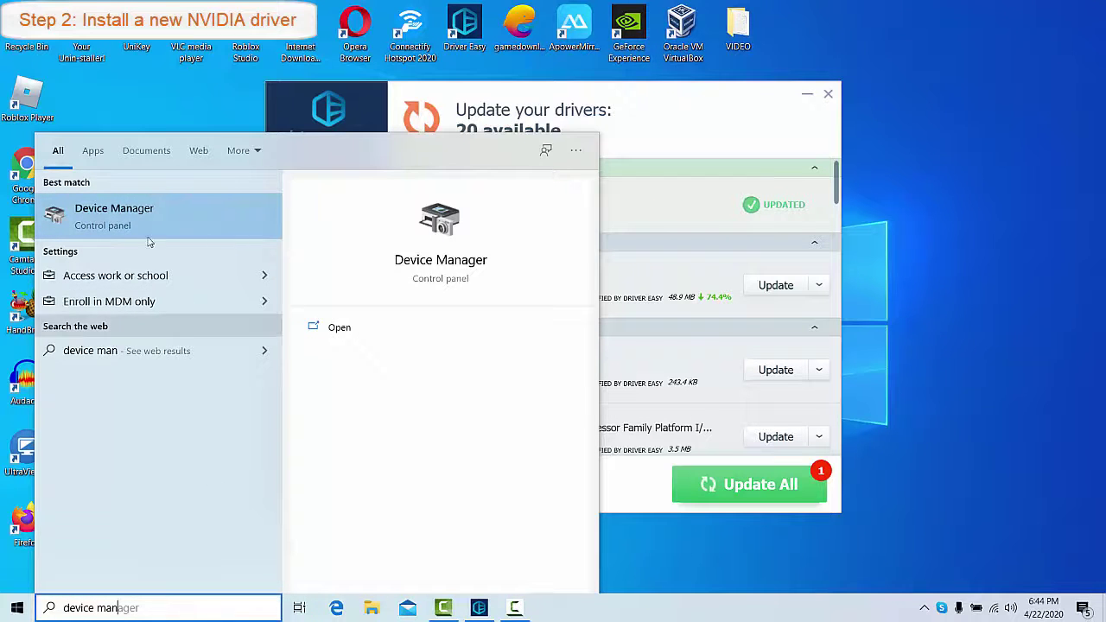
{"action": "left_click", "coordinate": [141, 213]}
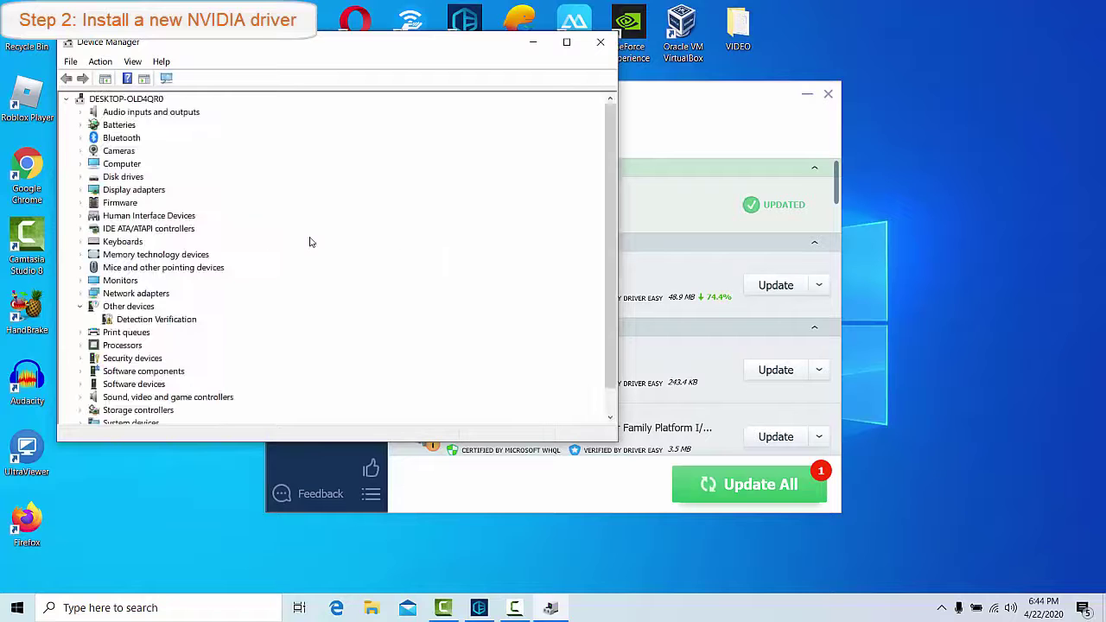
{"action": "double_click", "coordinate": [136, 190]}
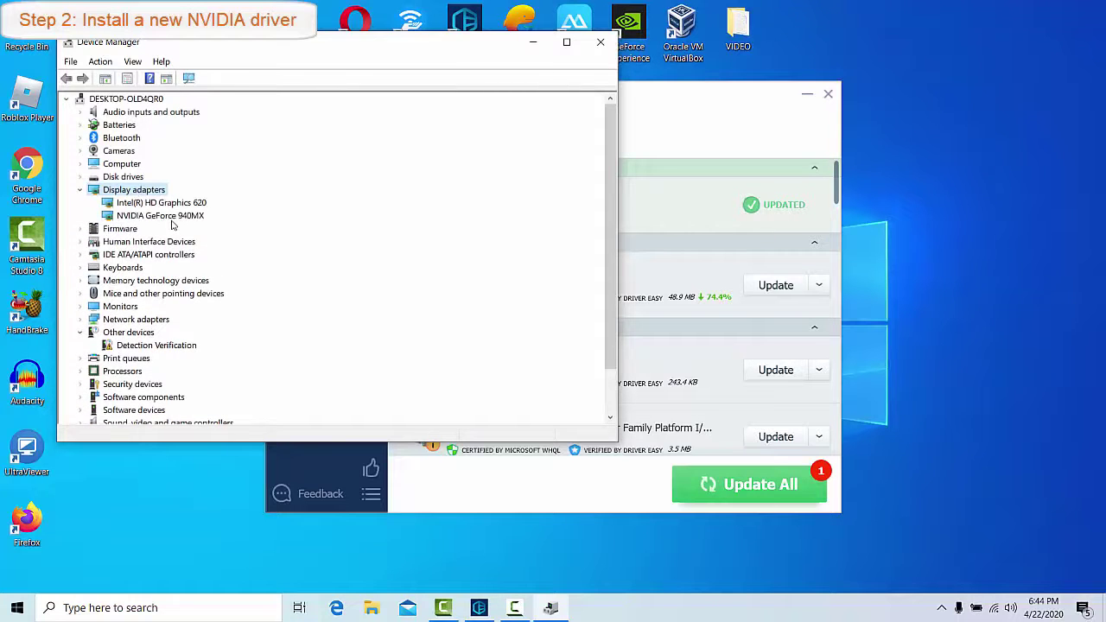
{"action": "left_click", "coordinate": [159, 216]}
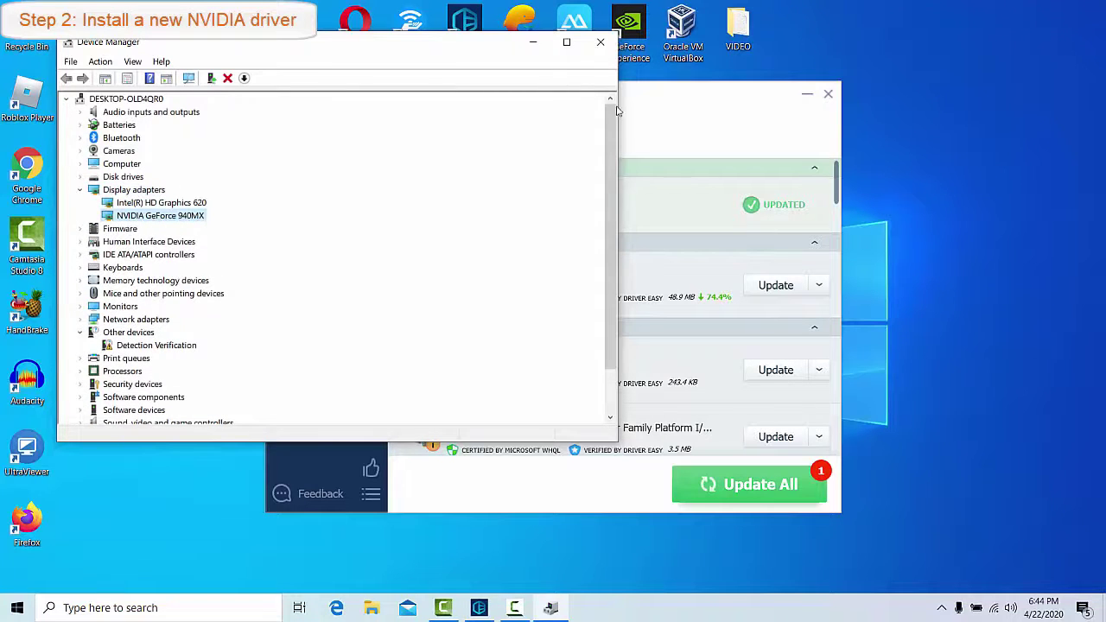